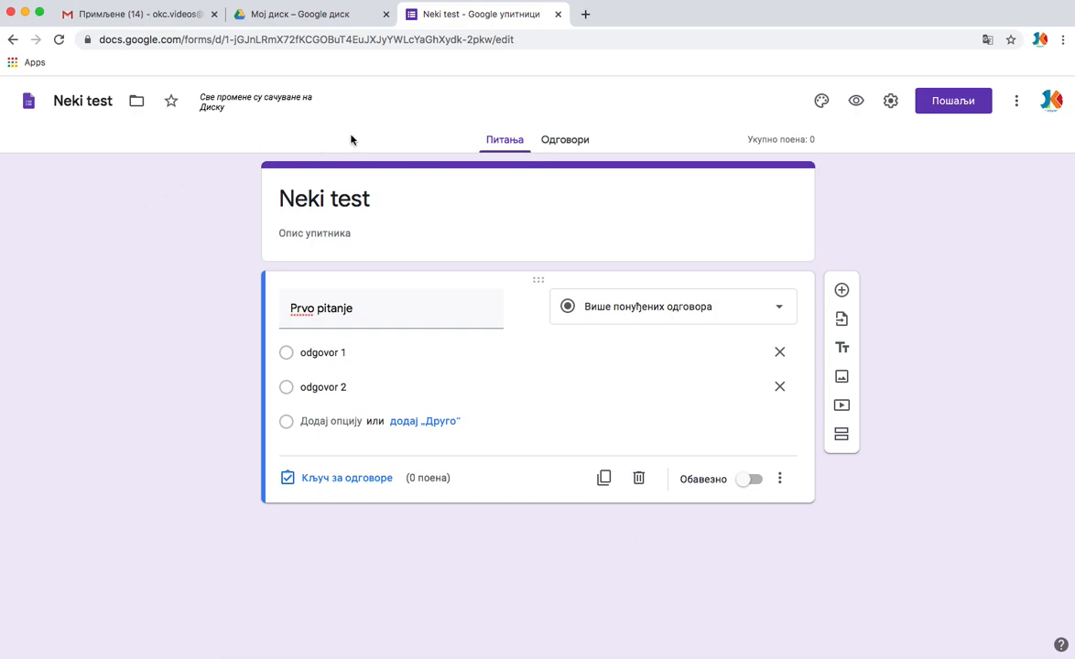
# Review the form's quiz settings and save them with the test mode switched on
pyautogui.click(899, 102)
pyautogui.click(688, 173)
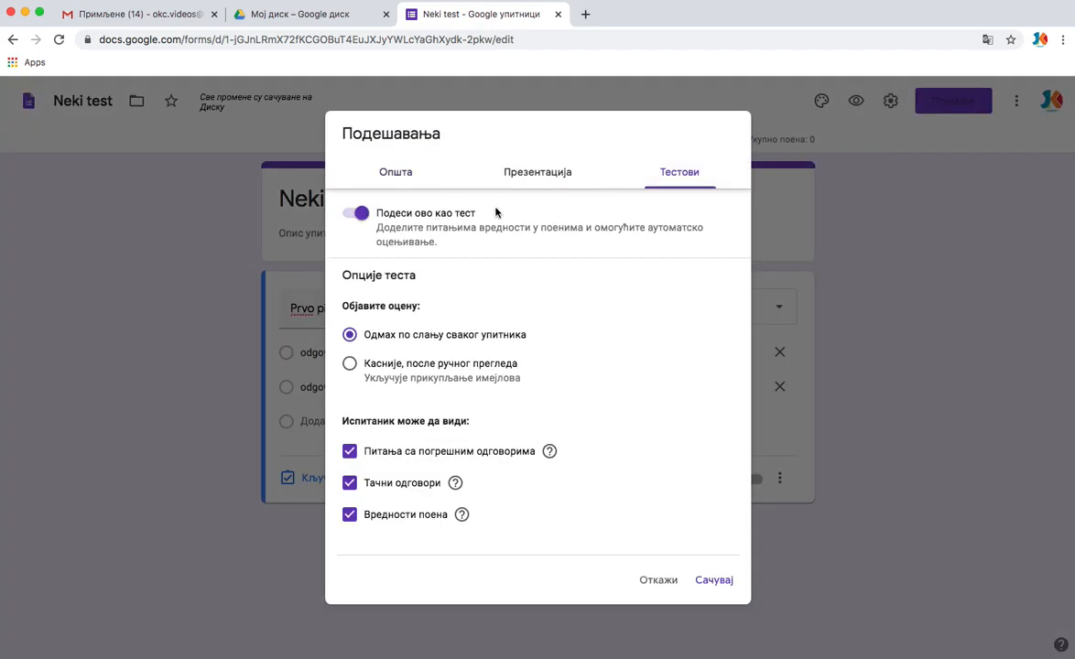
pyautogui.click(709, 583)
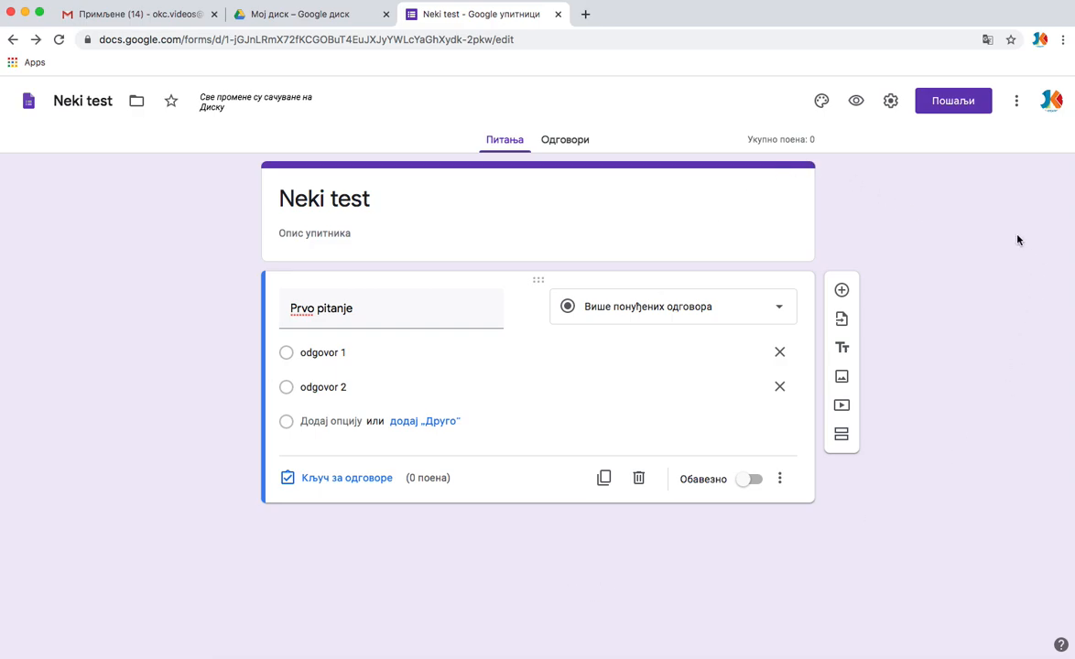
# Find the Email Notifications for Google Forms add-on in the G Suite Marketplace and open its page
pyautogui.click(1015, 108)
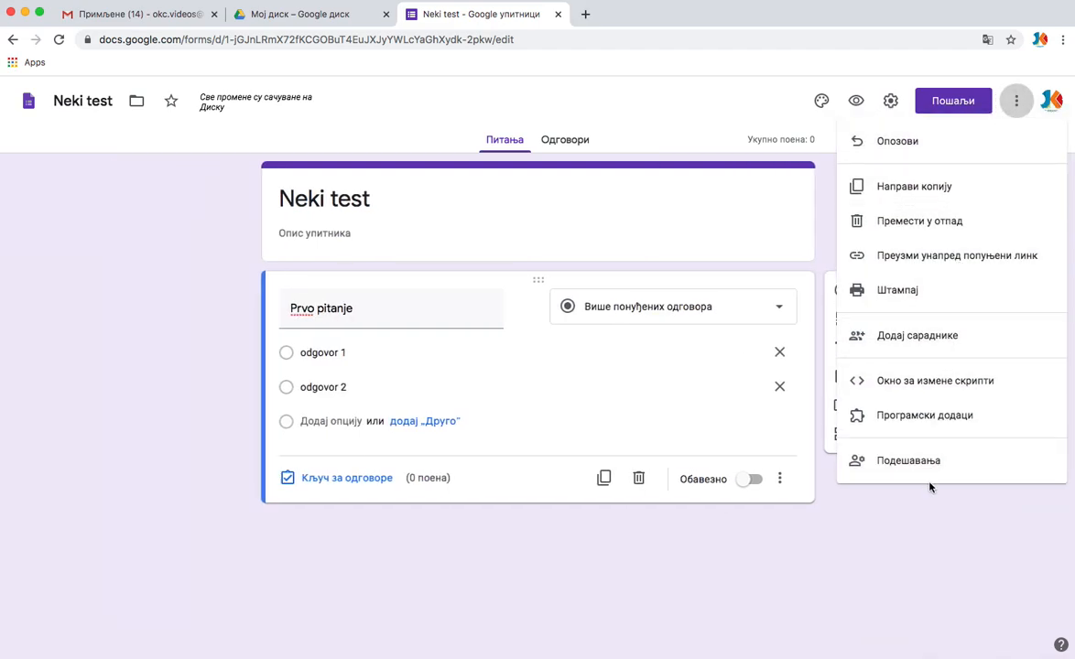
pyautogui.click(918, 417)
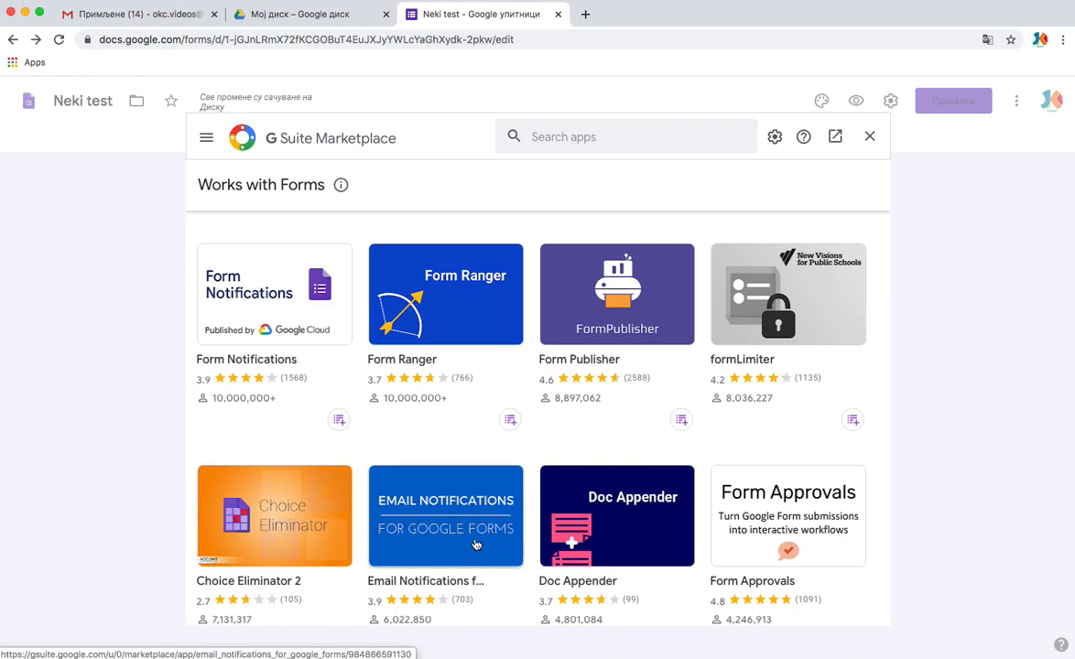
pyautogui.click(556, 137)
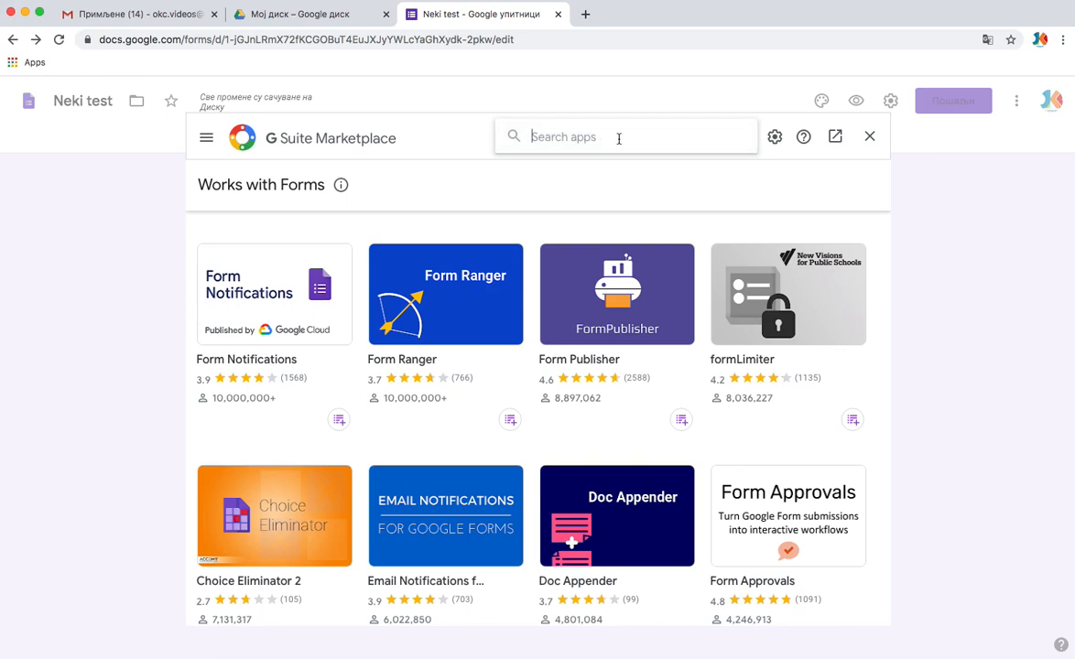
pyautogui.write('email notifi')
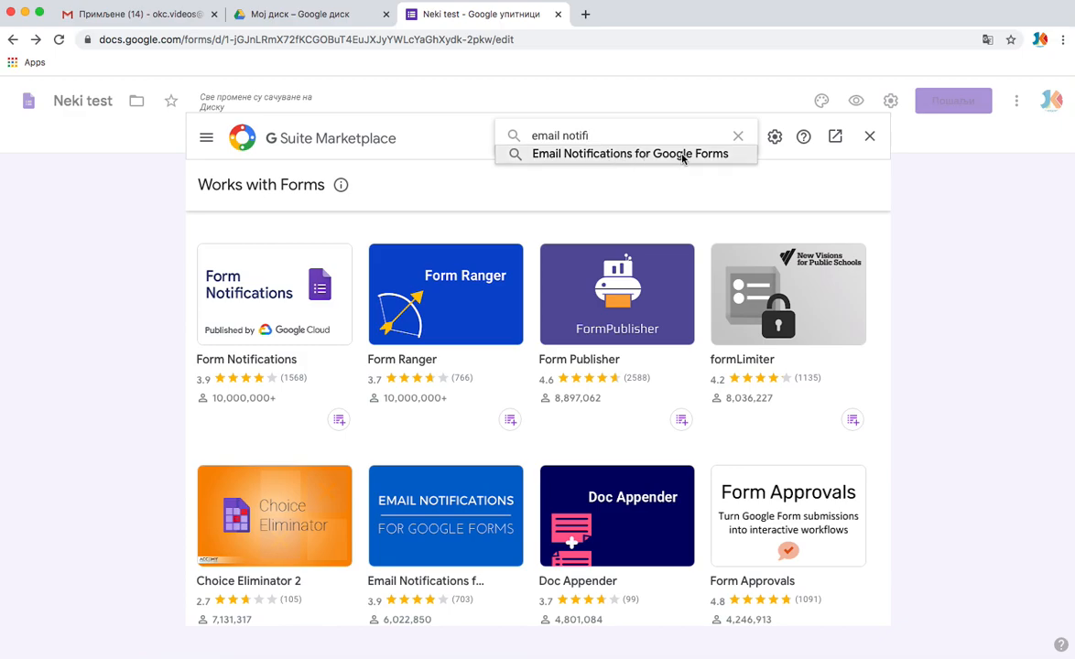
pyautogui.click(619, 160)
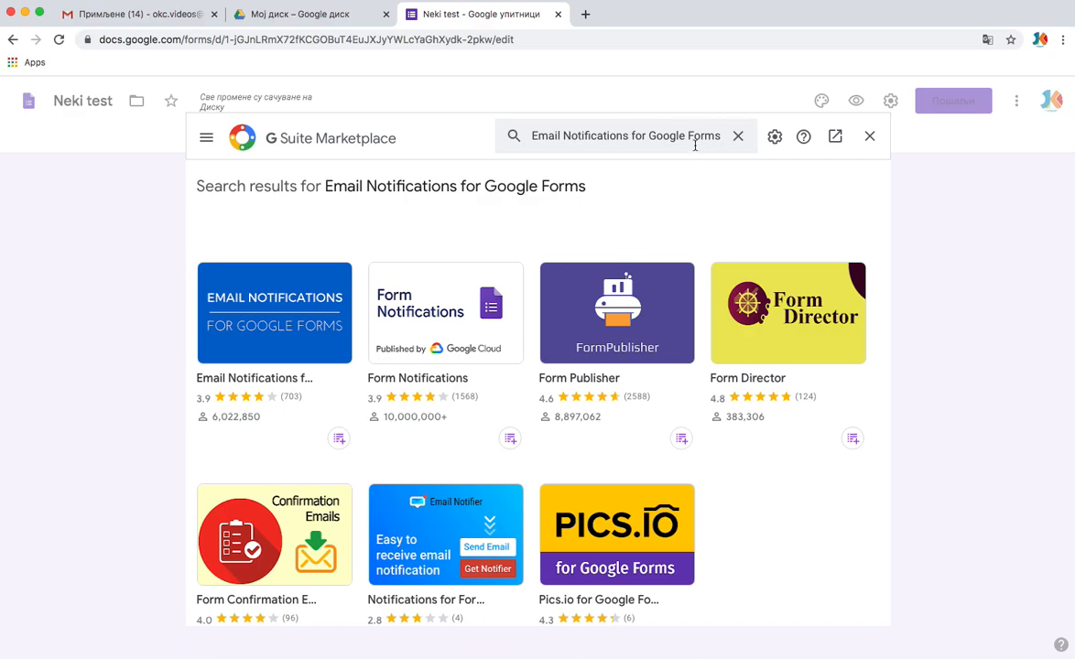
pyautogui.click(297, 319)
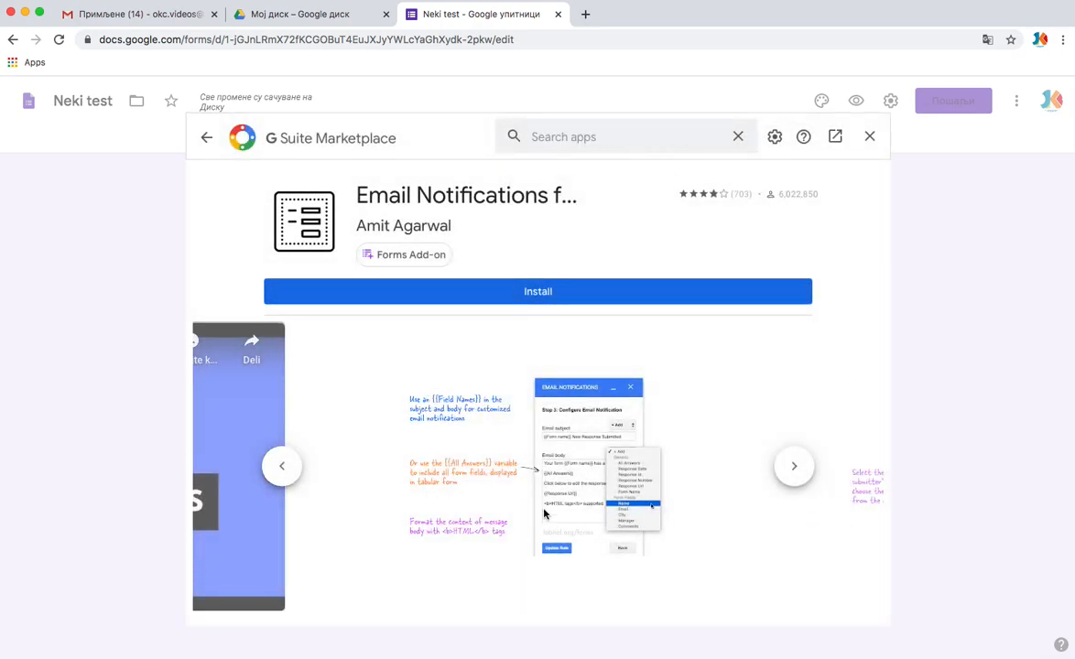
# Start installing the Email Notifications add-on, choose the Google account and grant all requested permissions
pyautogui.click(535, 300)
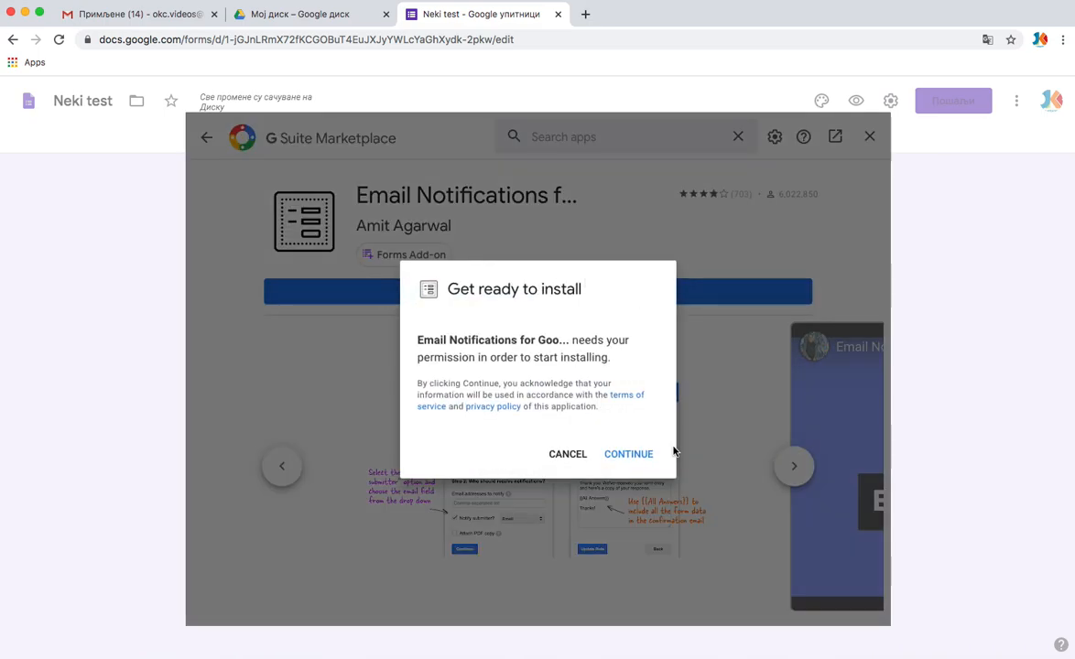
pyautogui.click(633, 456)
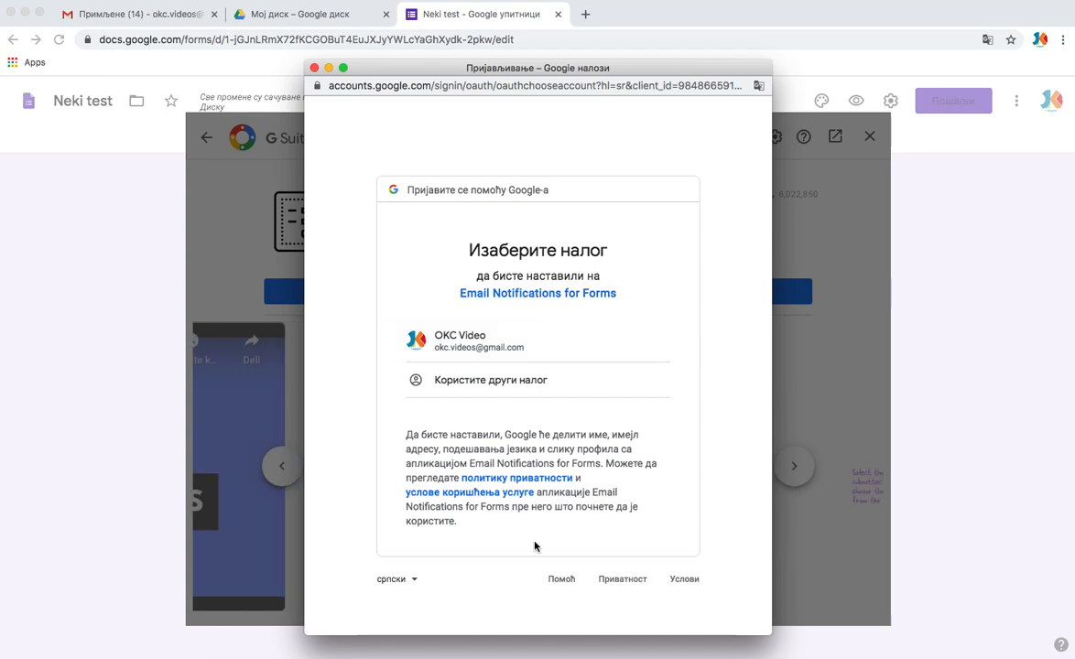
pyautogui.click(451, 349)
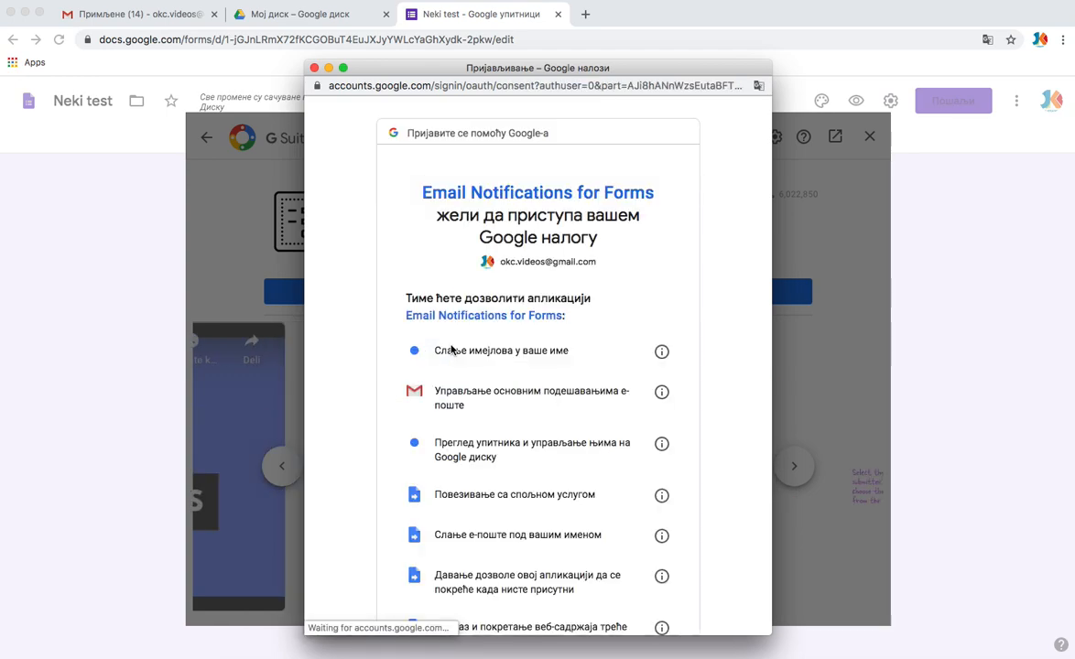
pyautogui.scroll(-5, 449, 345)
pyautogui.scroll(-3, 449, 346)
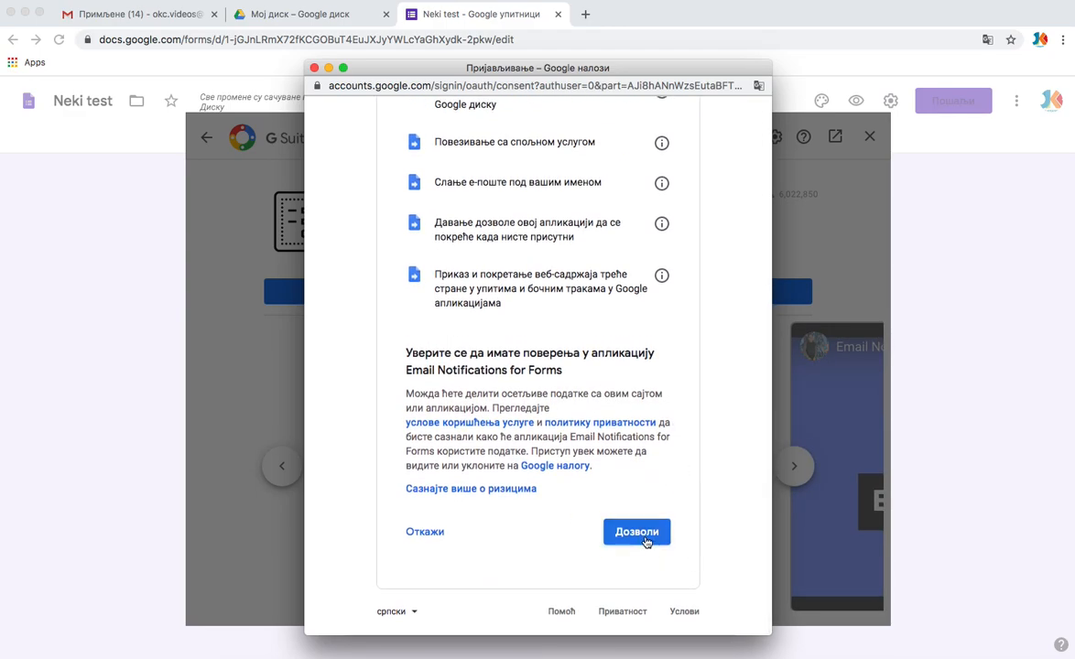
pyautogui.click(645, 542)
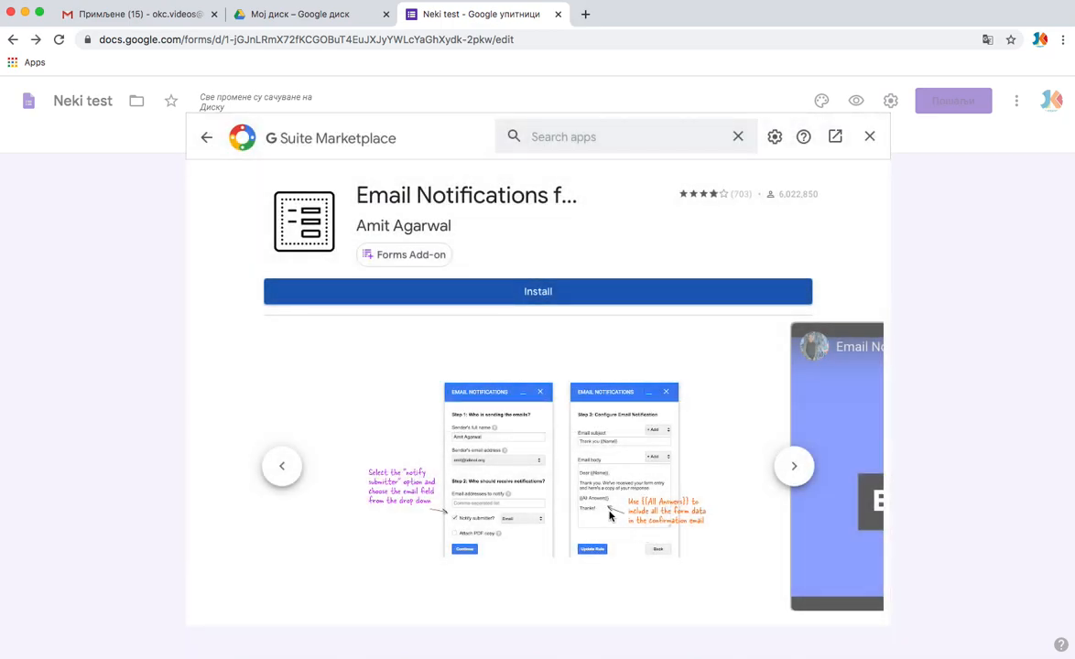
# Run the add-on's installation again to completion and close the marketplace
pyautogui.scroll(-10, 611, 518)
pyautogui.scroll(12, 611, 517)
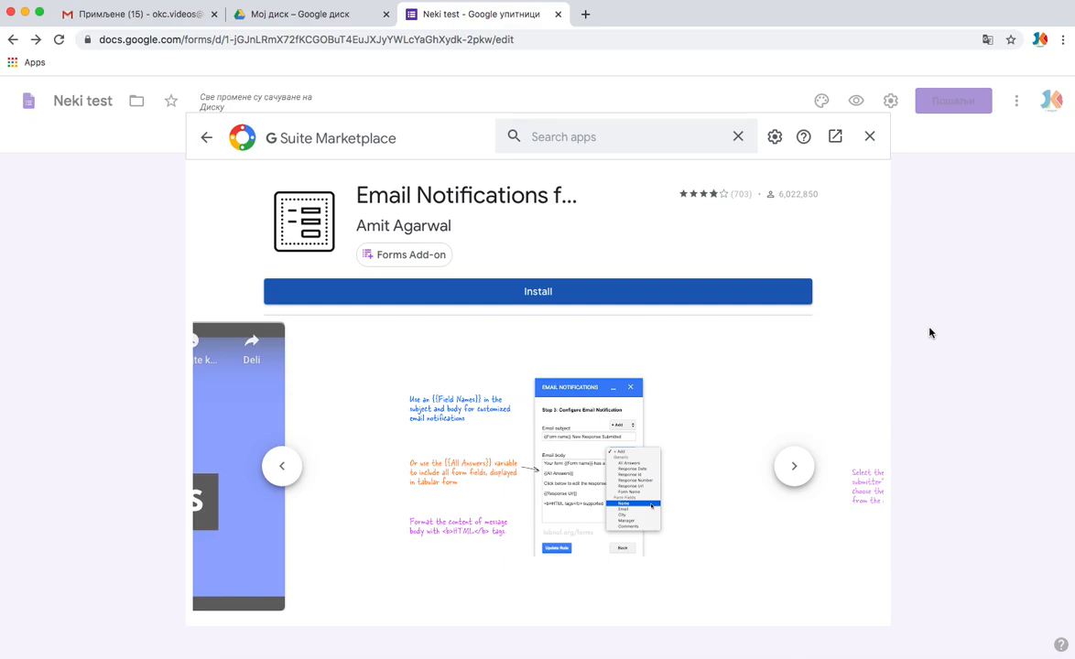
pyautogui.click(517, 293)
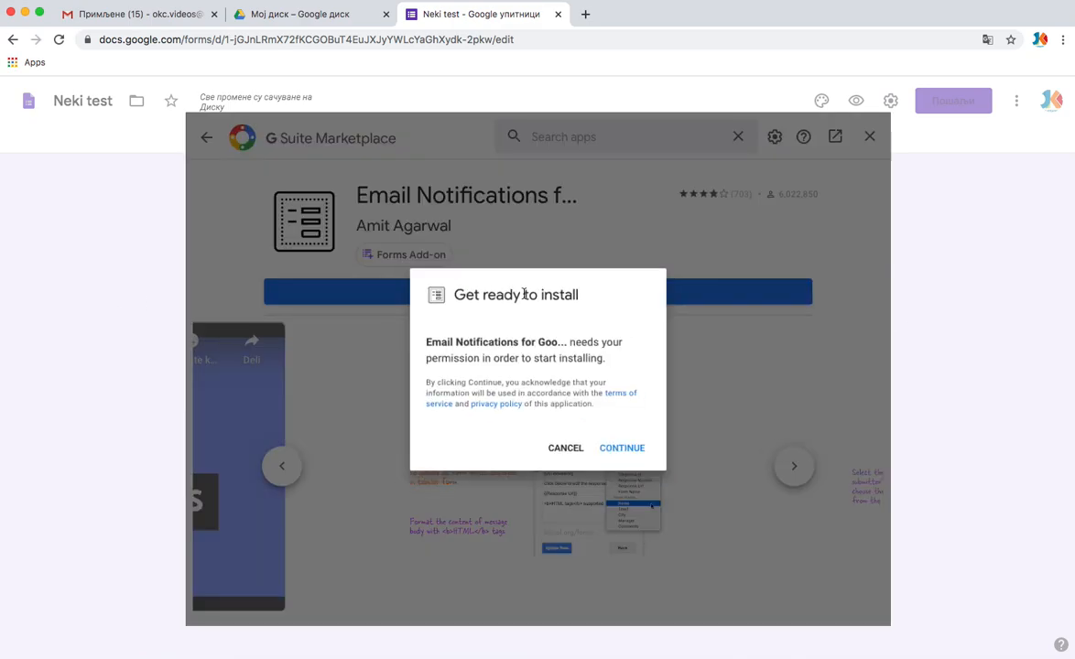
pyautogui.click(633, 454)
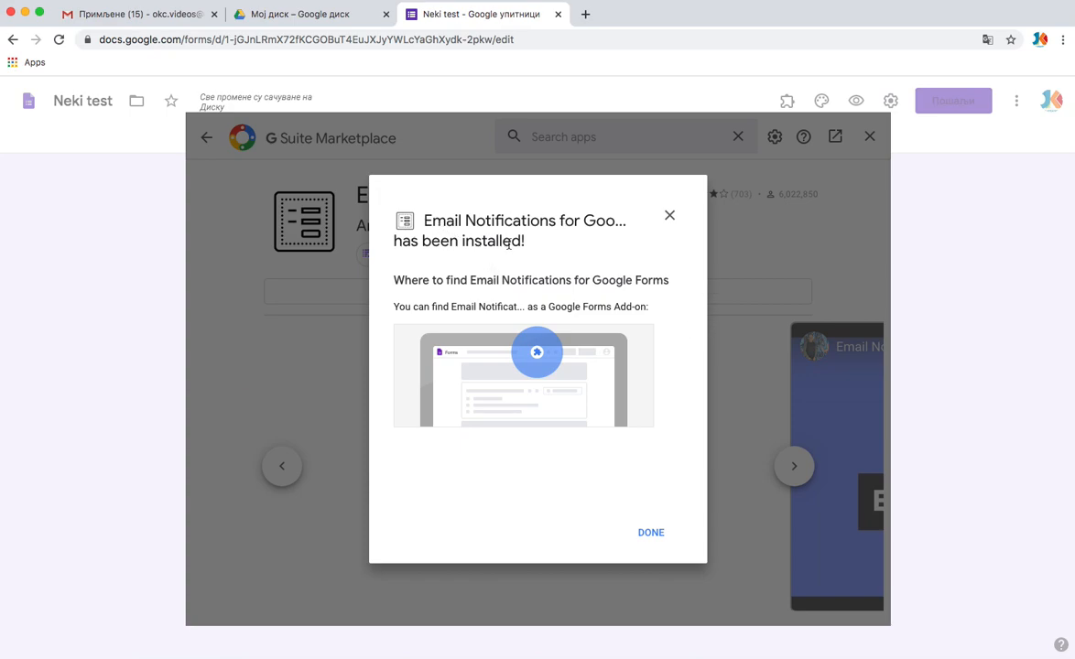
pyautogui.click(656, 539)
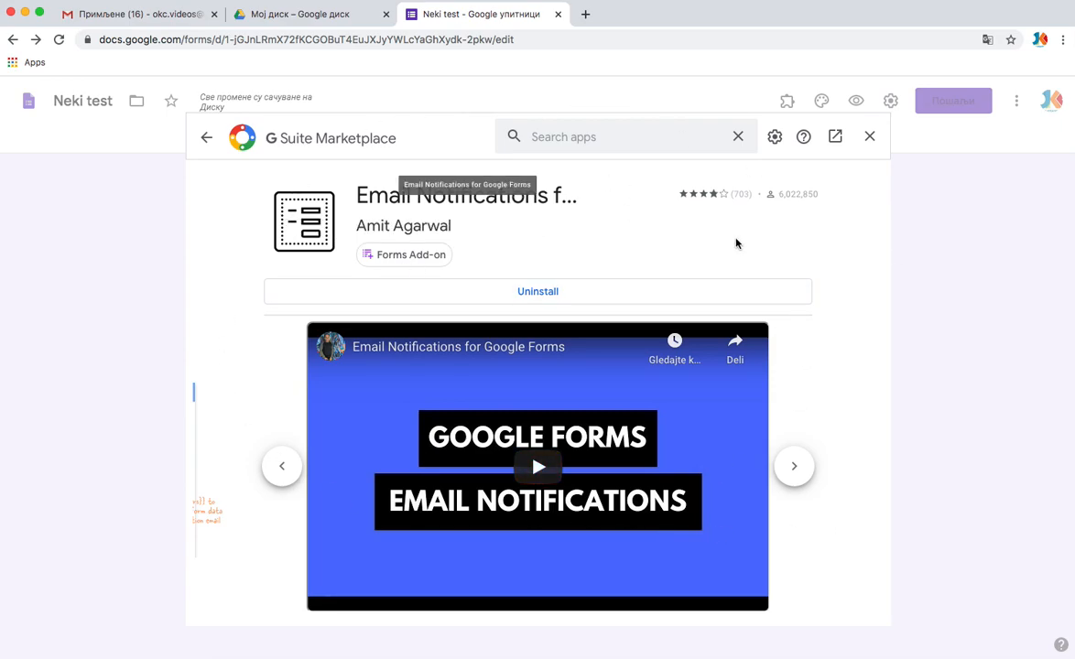
pyautogui.click(870, 137)
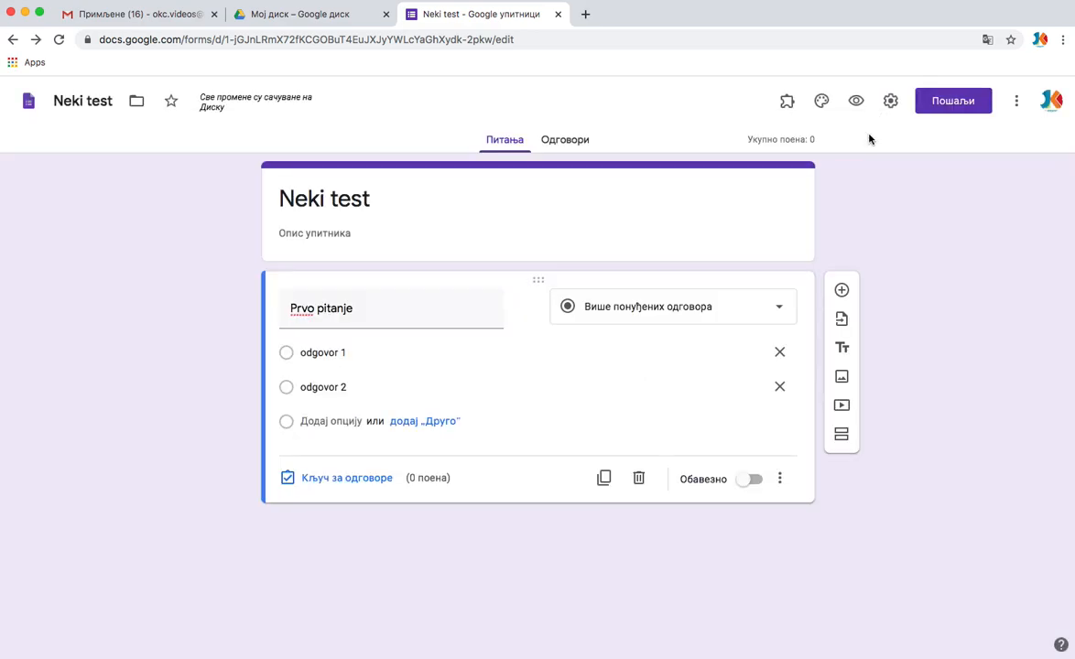
# In the add-on's Limit Google Form Responses settings, set the form to open on 03/25/2020 at 11:15
pyautogui.click(786, 108)
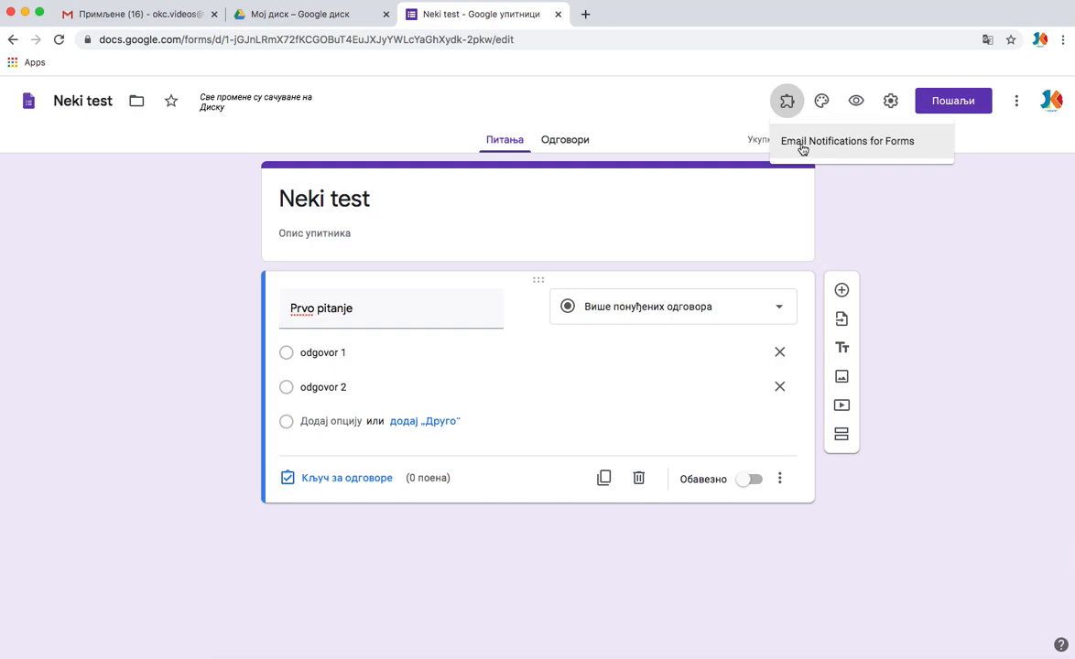
pyautogui.click(826, 146)
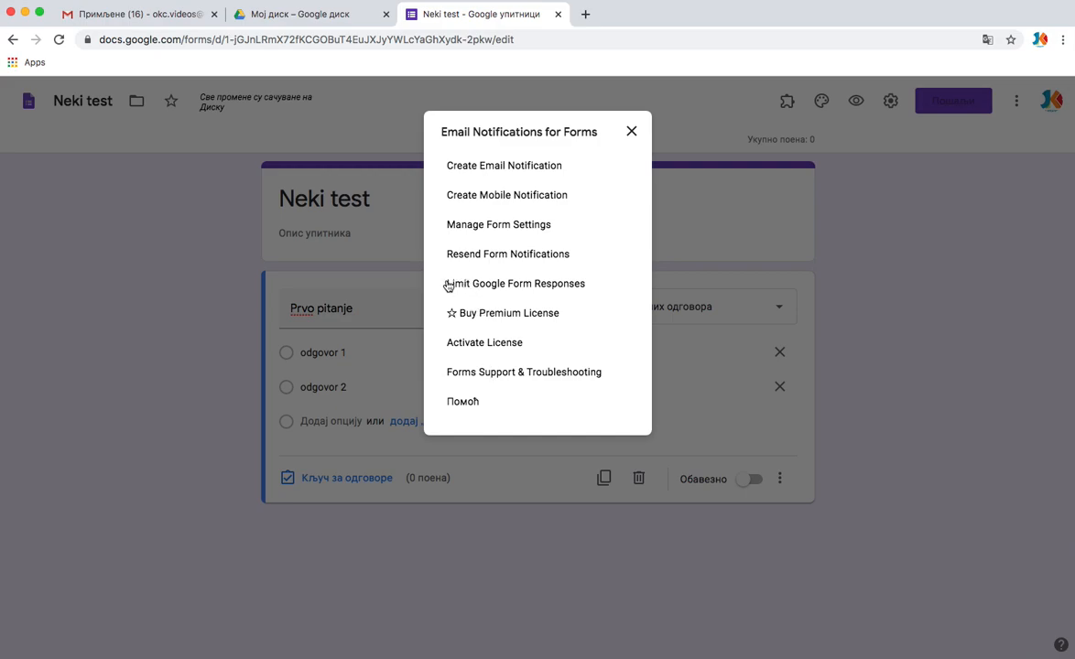
pyautogui.click(527, 286)
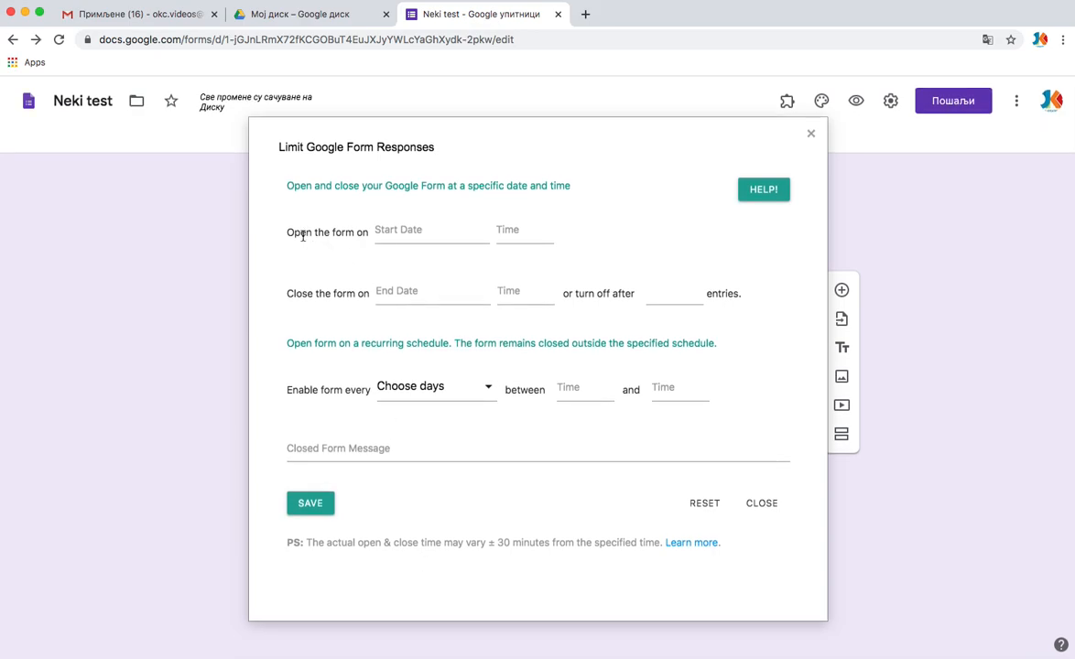
pyautogui.click(402, 230)
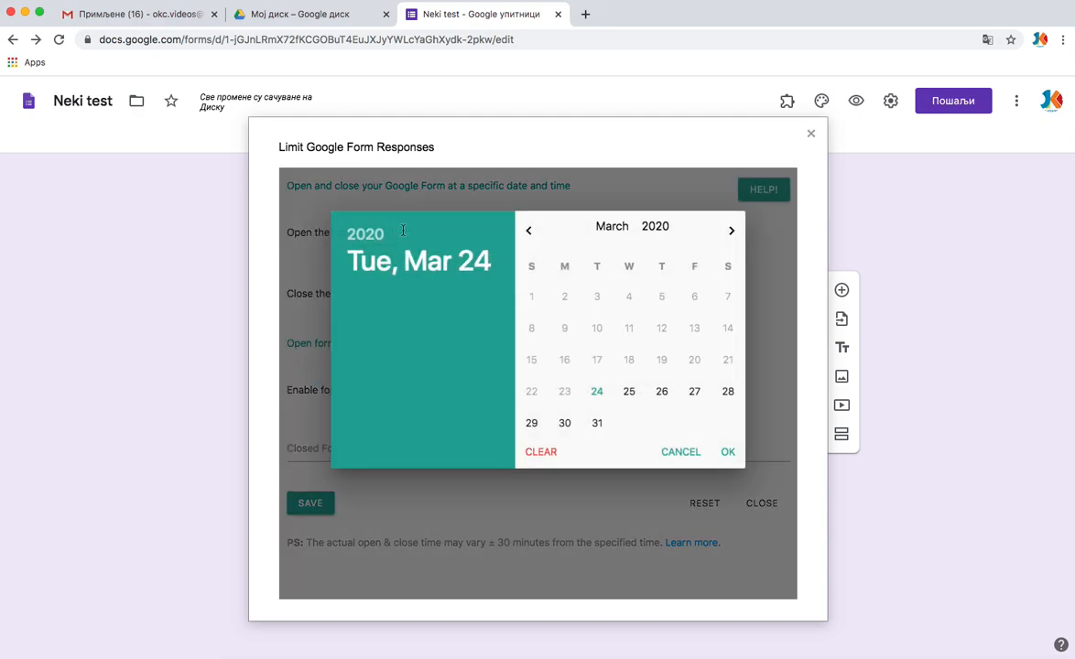
pyautogui.click(628, 390)
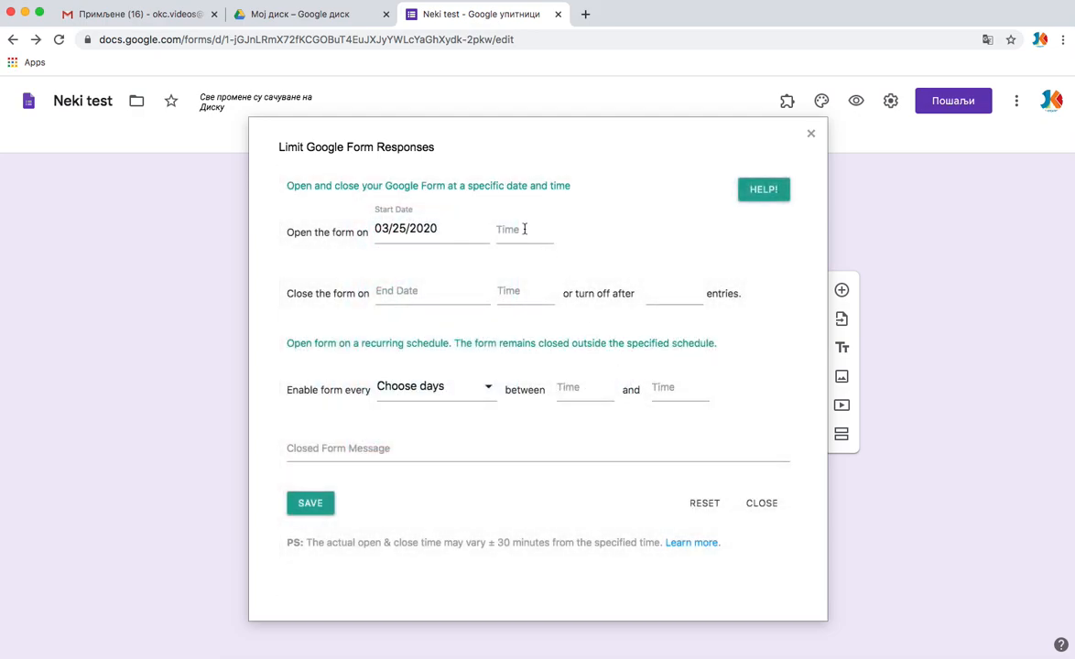
pyautogui.click(525, 229)
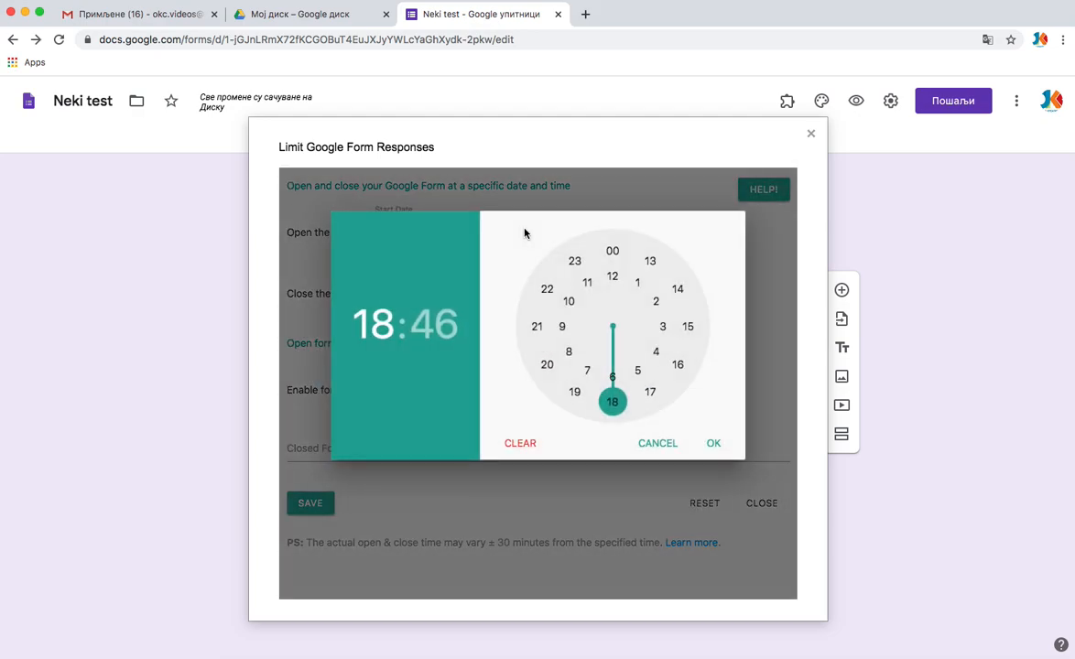
pyautogui.click(588, 286)
pyautogui.click(688, 332)
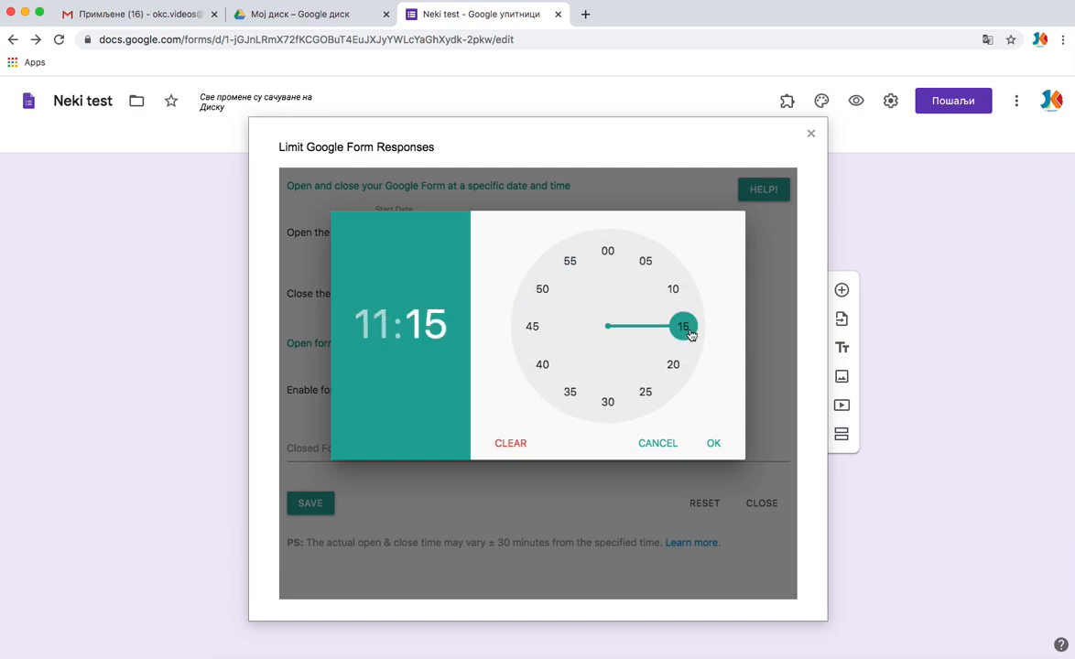
# Set the form to close on 03/25/2020 at 11:30
pyautogui.click(400, 293)
pyautogui.click(631, 396)
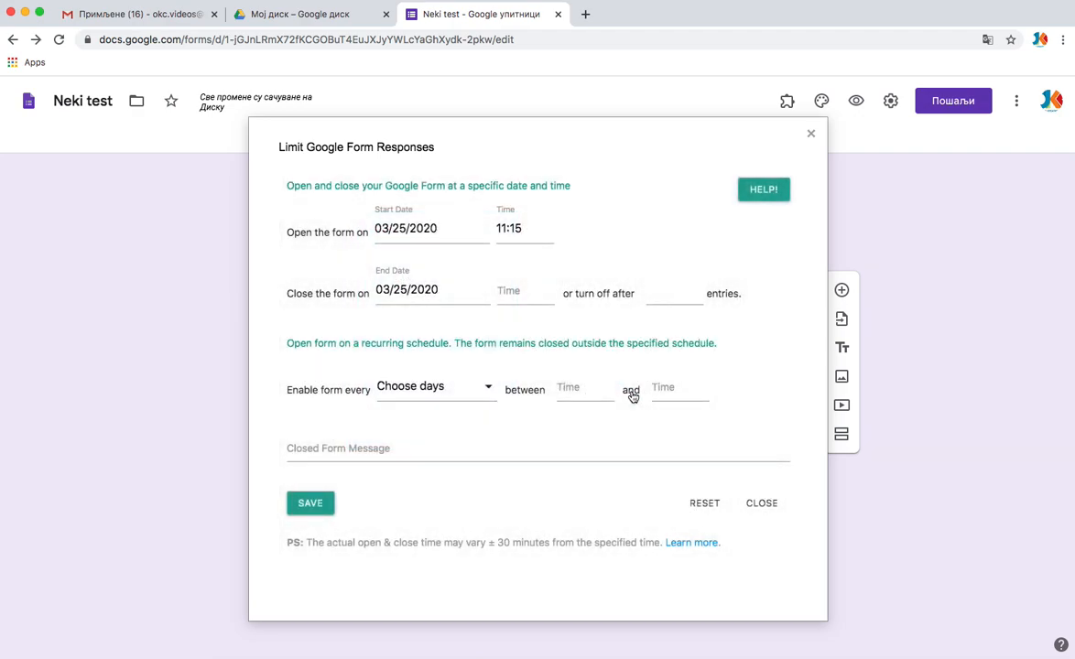
pyautogui.click(522, 291)
pyautogui.click(586, 291)
pyautogui.click(618, 401)
pyautogui.press('BackSpace')
pyautogui.press('BackSpace')
pyautogui.write('30')
pyautogui.click(654, 292)
pyautogui.click(471, 393)
pyautogui.click(396, 226)
pyautogui.click(397, 265)
pyautogui.click(397, 265)
pyautogui.click(397, 226)
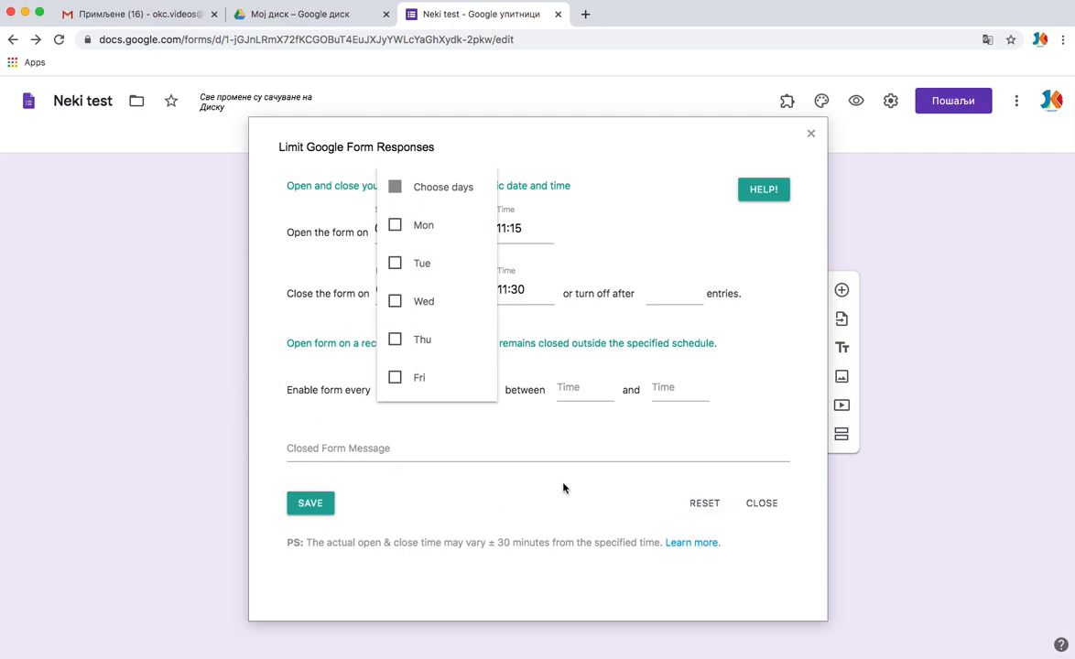
pyautogui.click(771, 372)
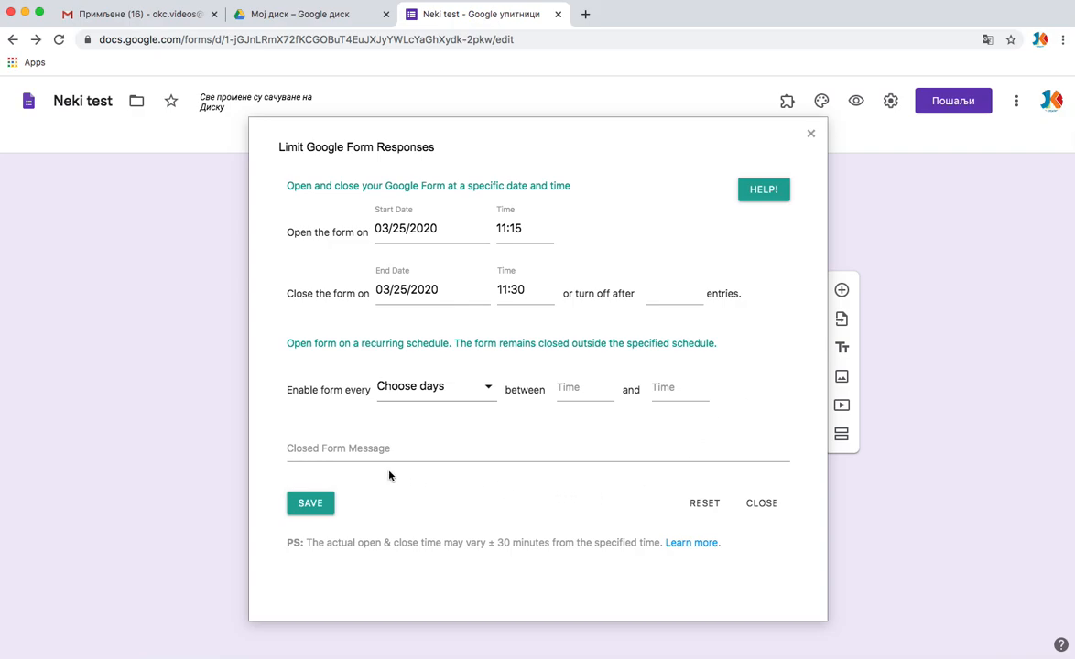
# Set the closed form message to "Test je zatvoren. Lepo sam vam rekao da požurite i da ne ostavljate sve za poslednji trenutak !!!" and save the limits
pyautogui.click(312, 449)
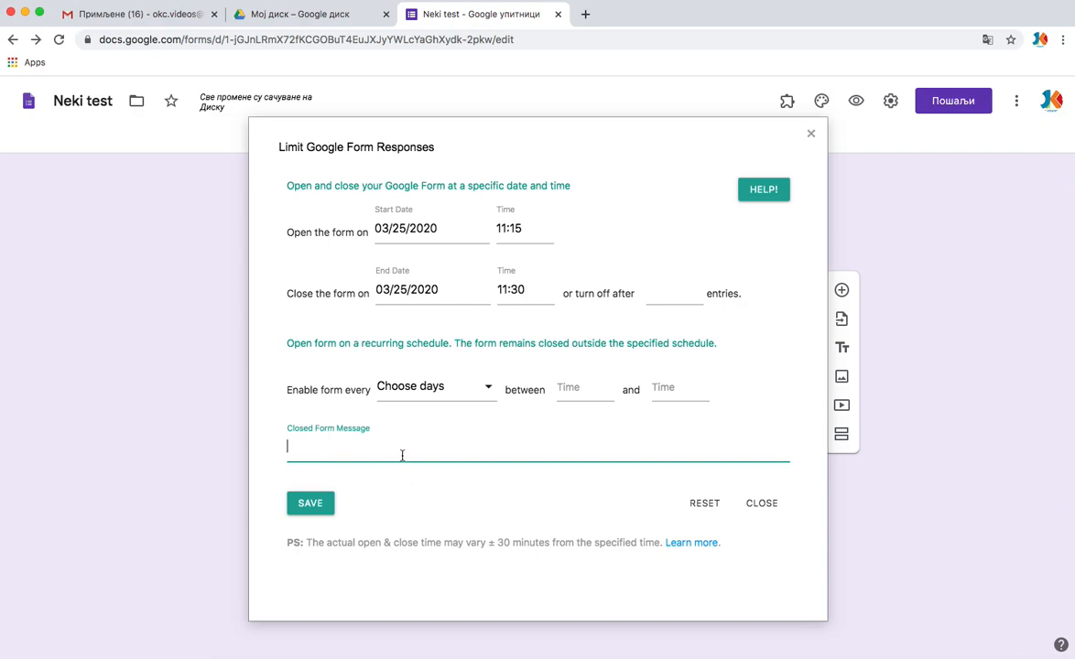
pyautogui.write('Test je zatvoren')
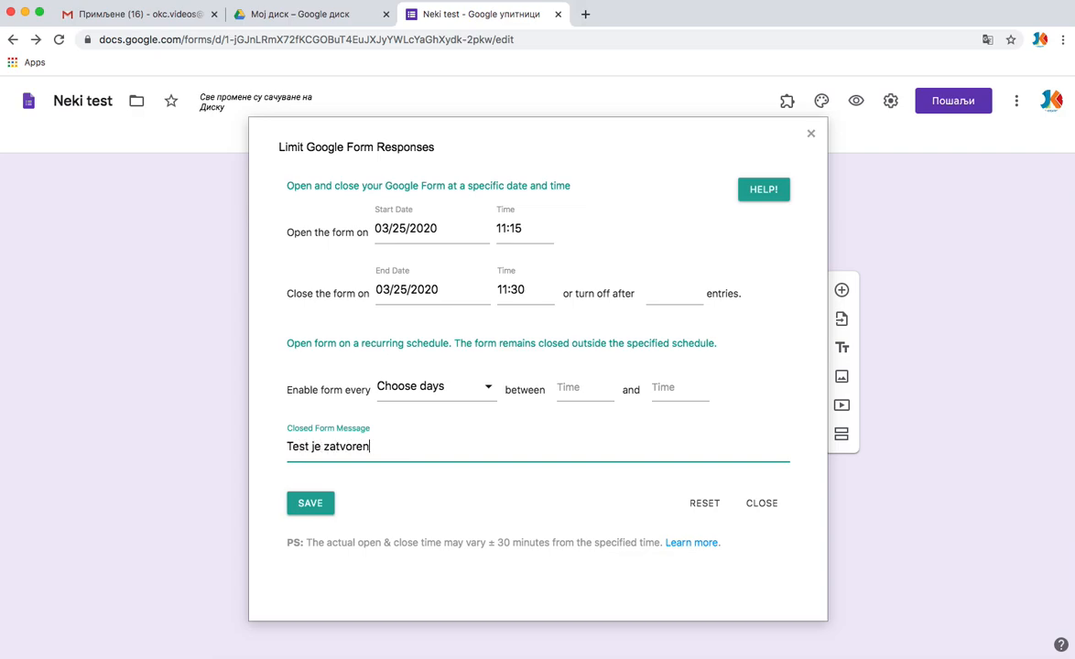
pyautogui.write('. Lepo sam vam rekao da po')
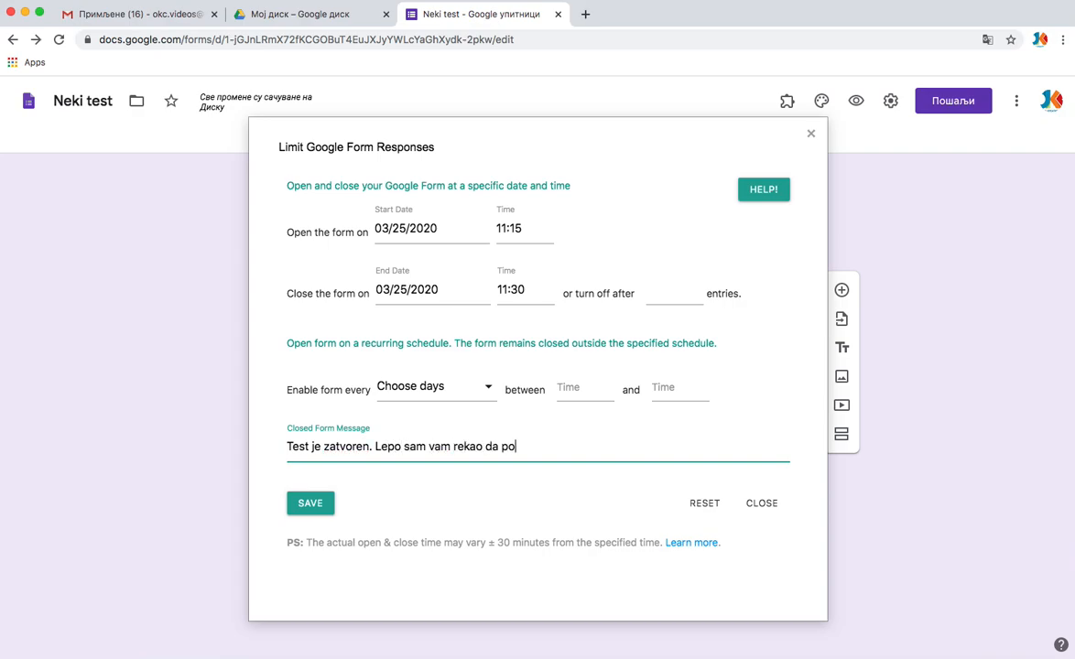
pyautogui.write('žurite i da ne ostavljate')
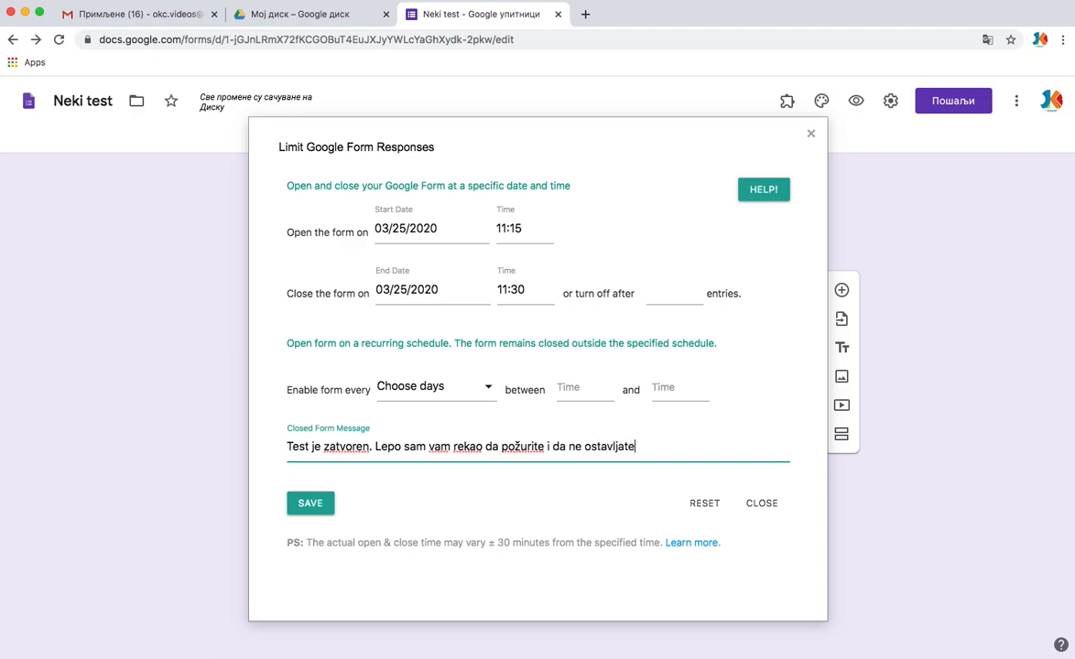
pyautogui.write(' sve za poslednji')
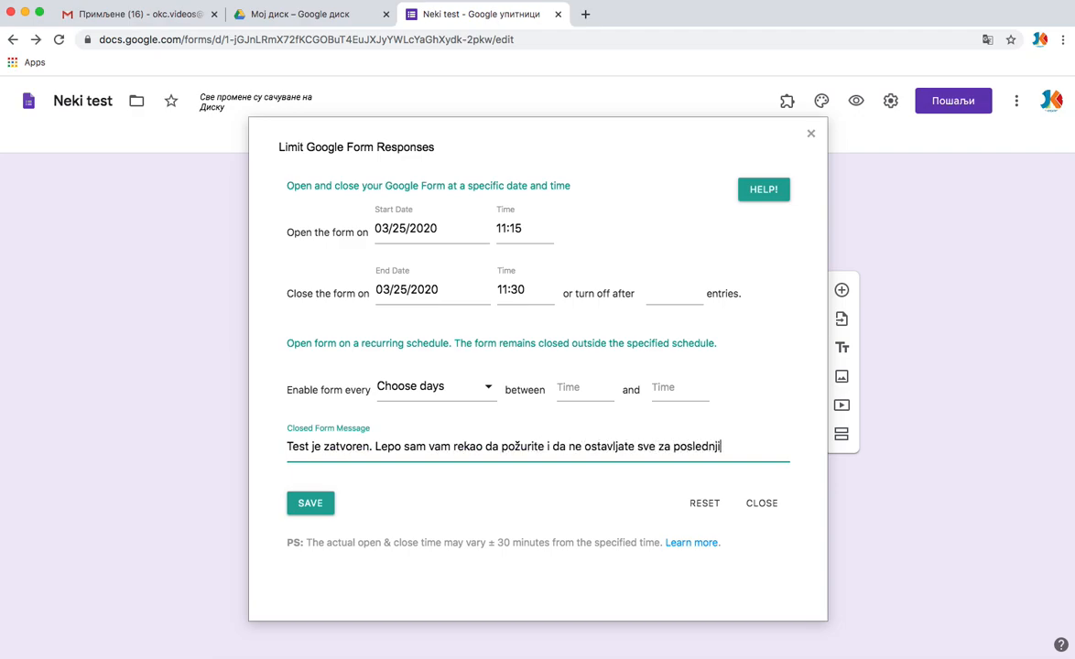
pyautogui.write(' trenutak !!!')
pyautogui.click(323, 511)
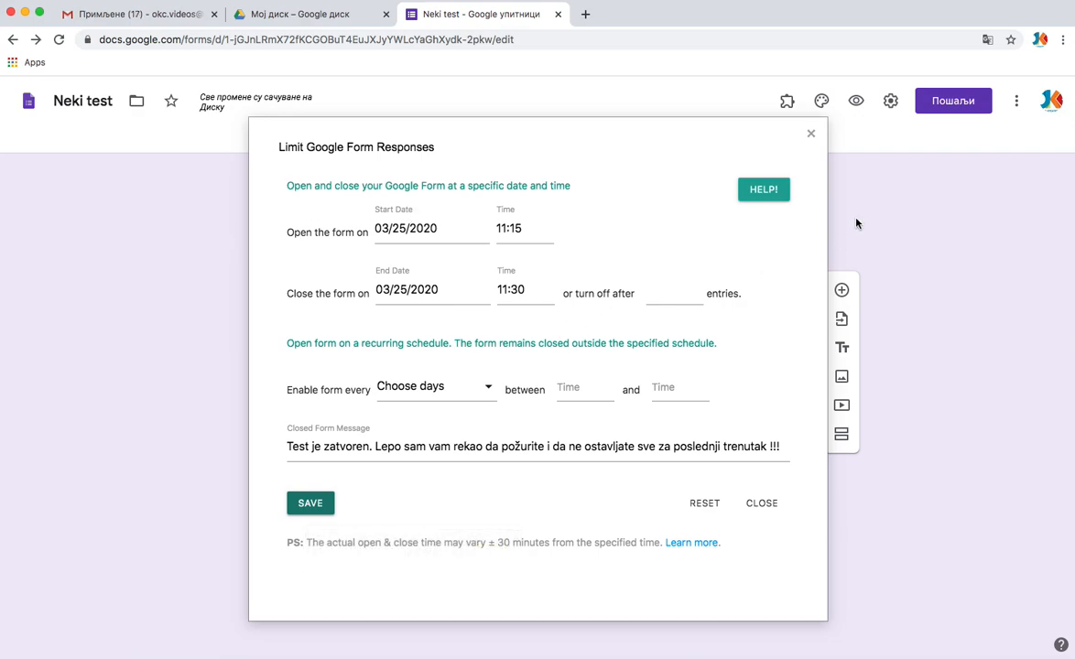
pyautogui.click(810, 133)
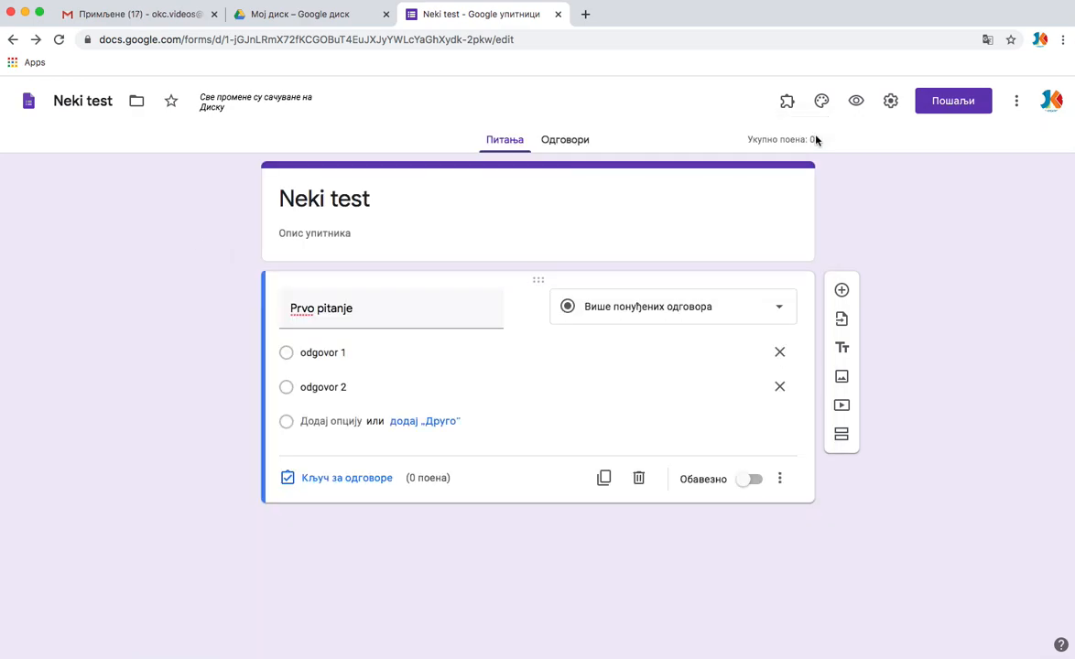
# Preview the form as a respondent and select its web address
pyautogui.click(856, 101)
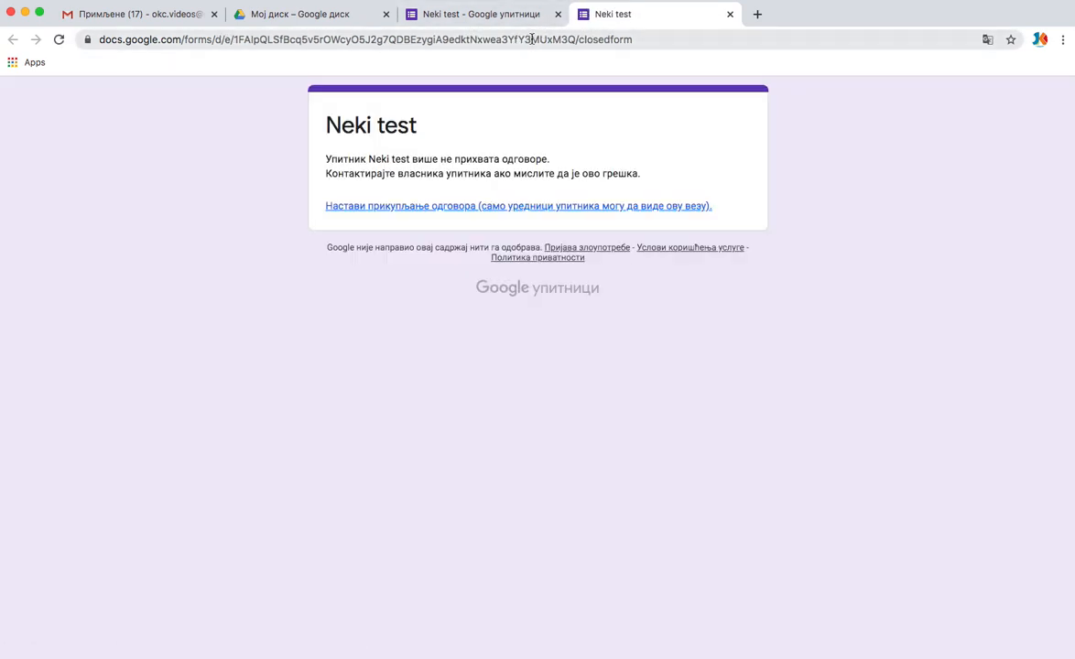
pyautogui.click(531, 40)
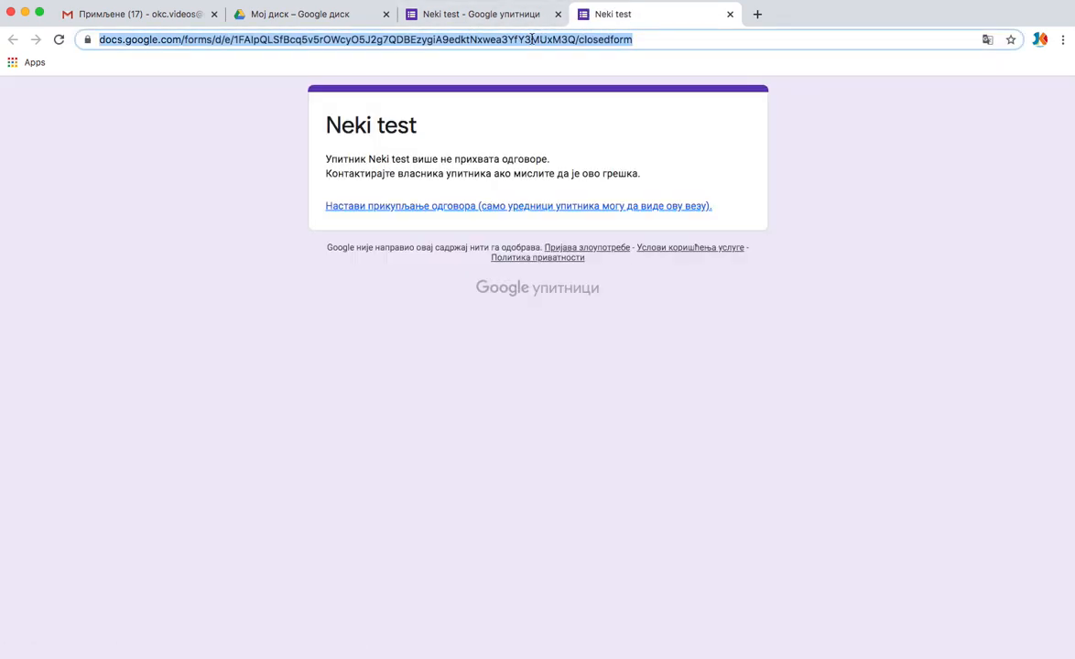